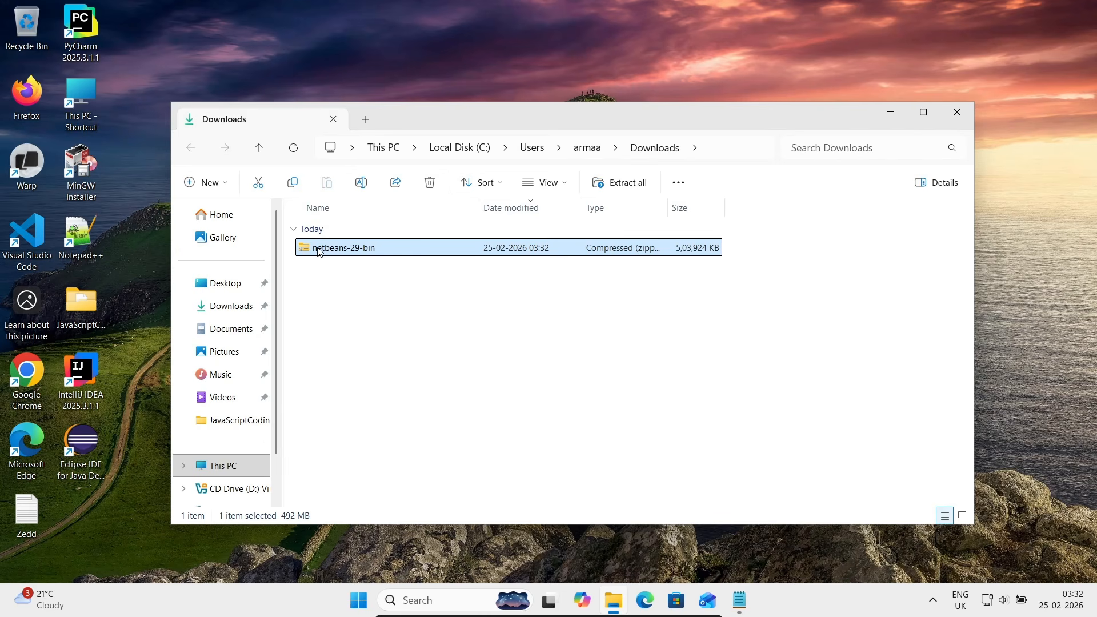
Extract the netbeans-29-bin archive to its default folder in Downloads and close the extracted folder's window
right_click(320, 252)
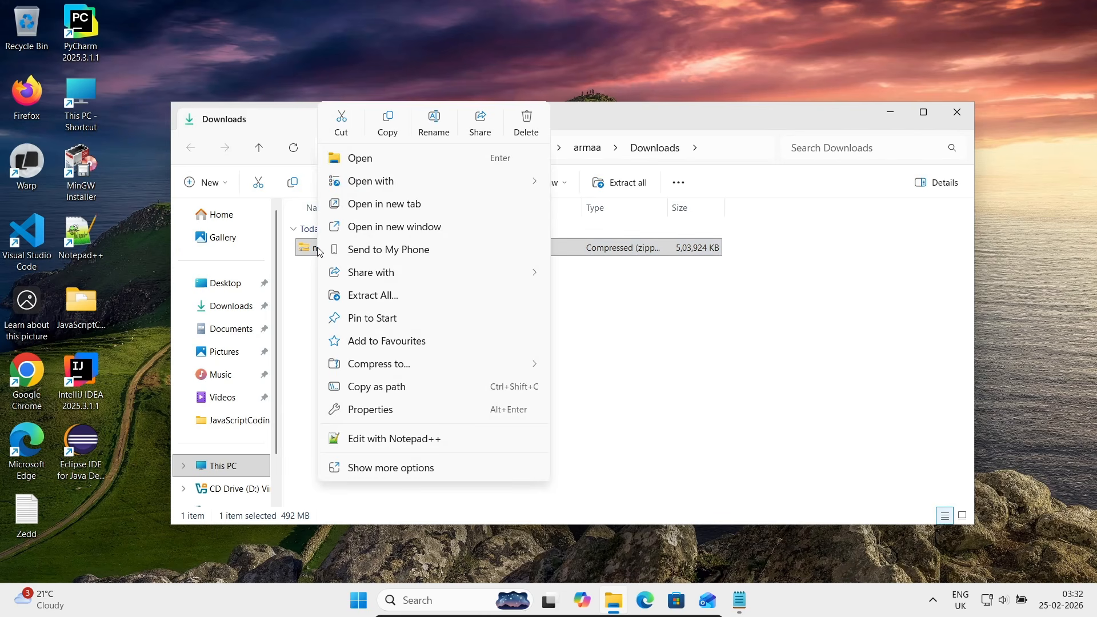
left_click(359, 295)
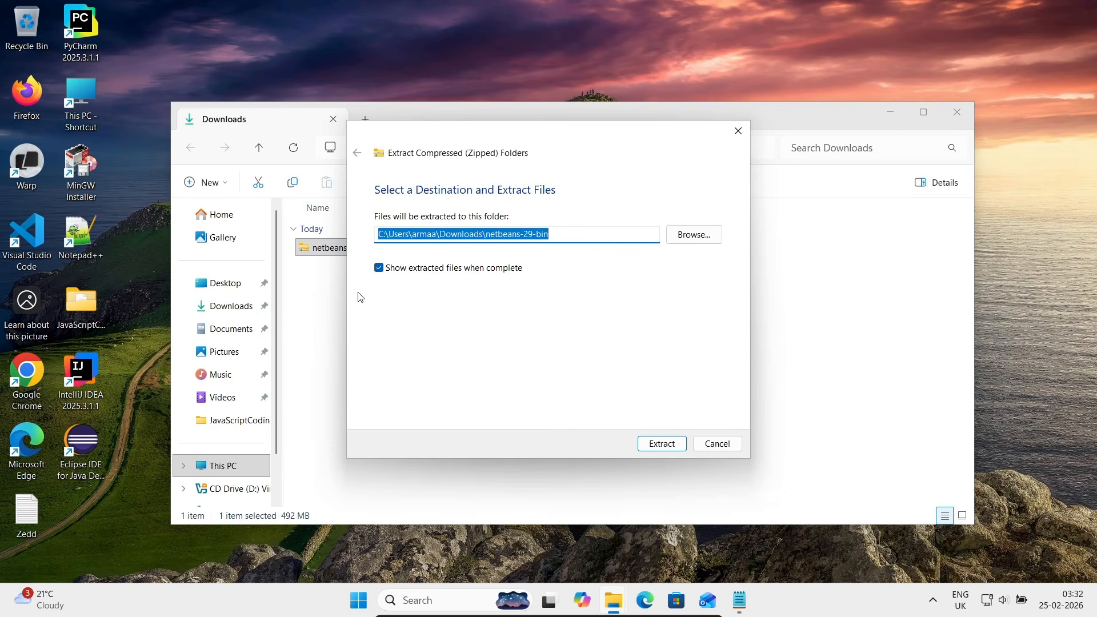
left_click(663, 445)
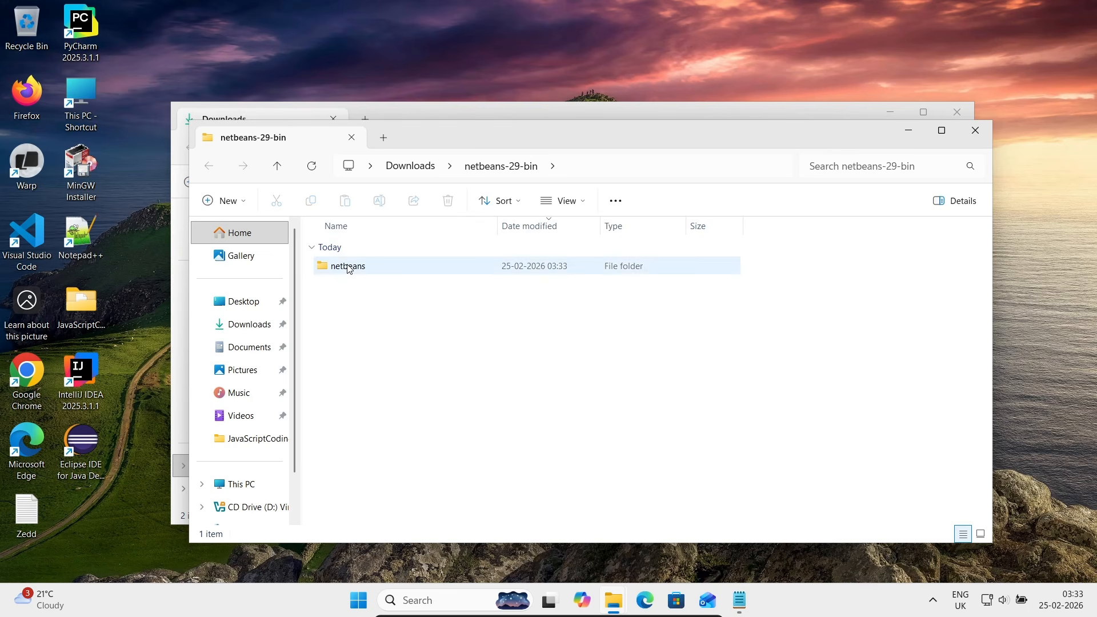
left_click(974, 131)
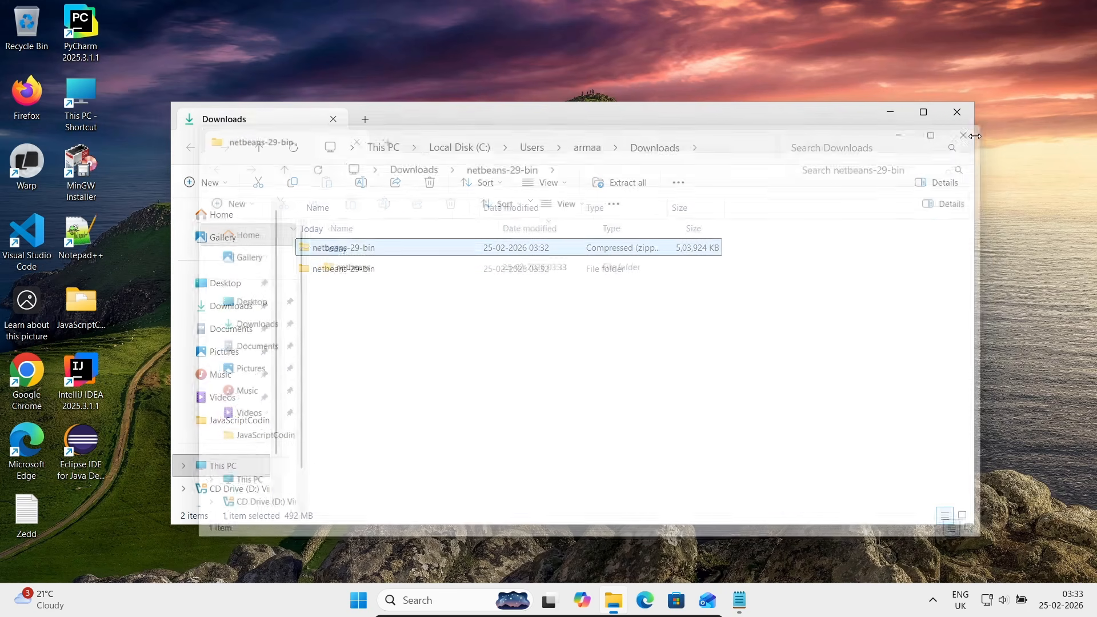
Open the bin folder inside the extracted netbeans-29-bin\netbeans folder in Downloads
double_click(333, 269)
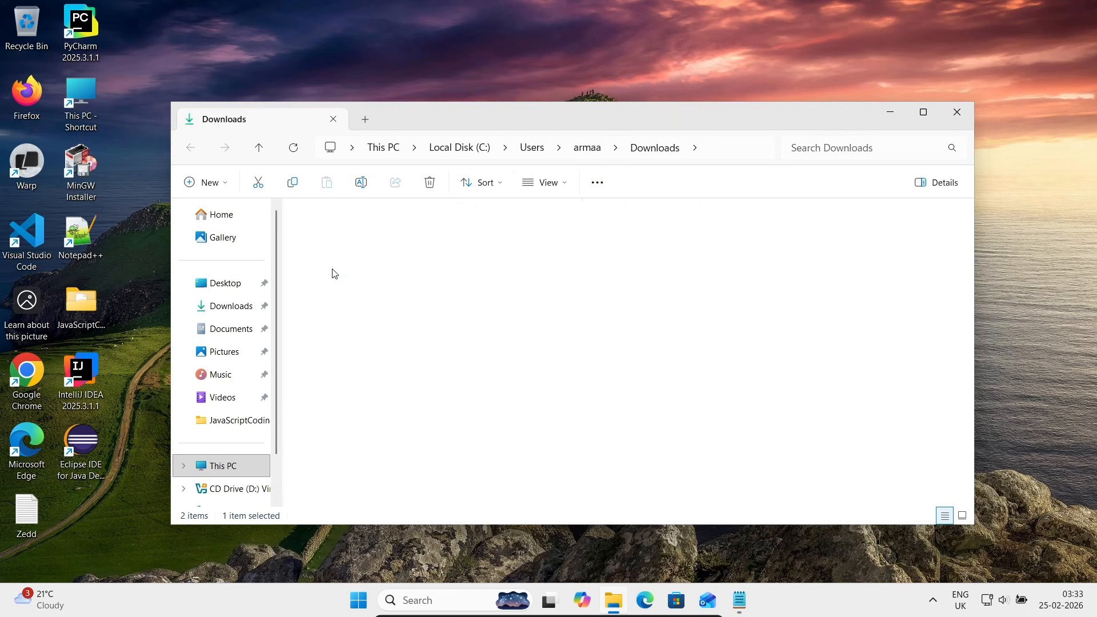
double_click(333, 252)
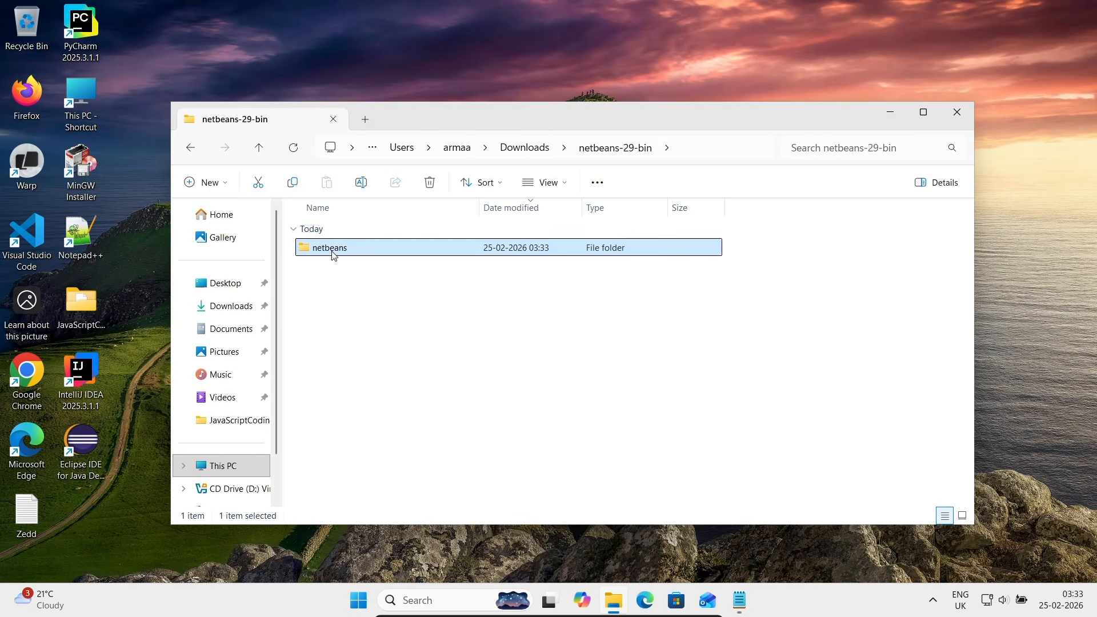
left_click(920, 115)
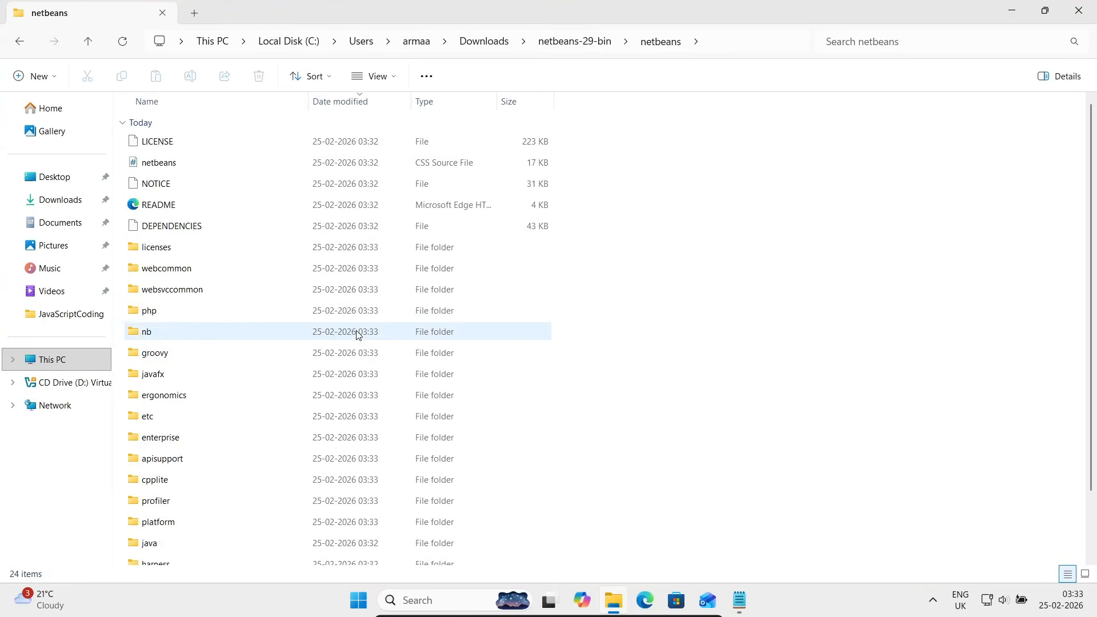
left_click(154, 331)
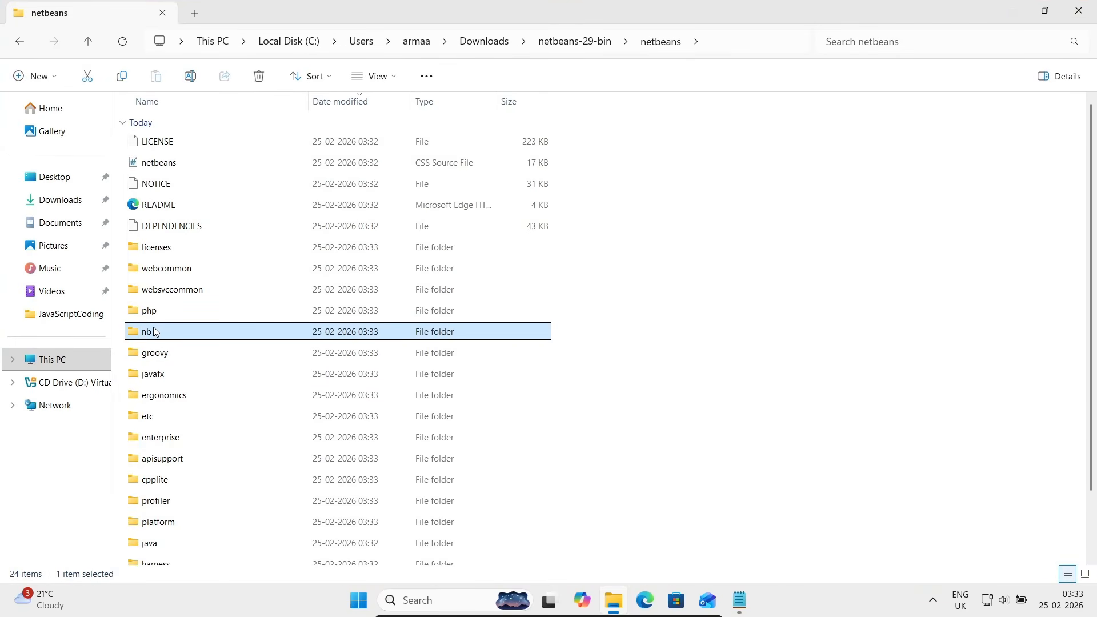
key("Down")
key("Down")
key("Page_Down")
key("Page_Down")
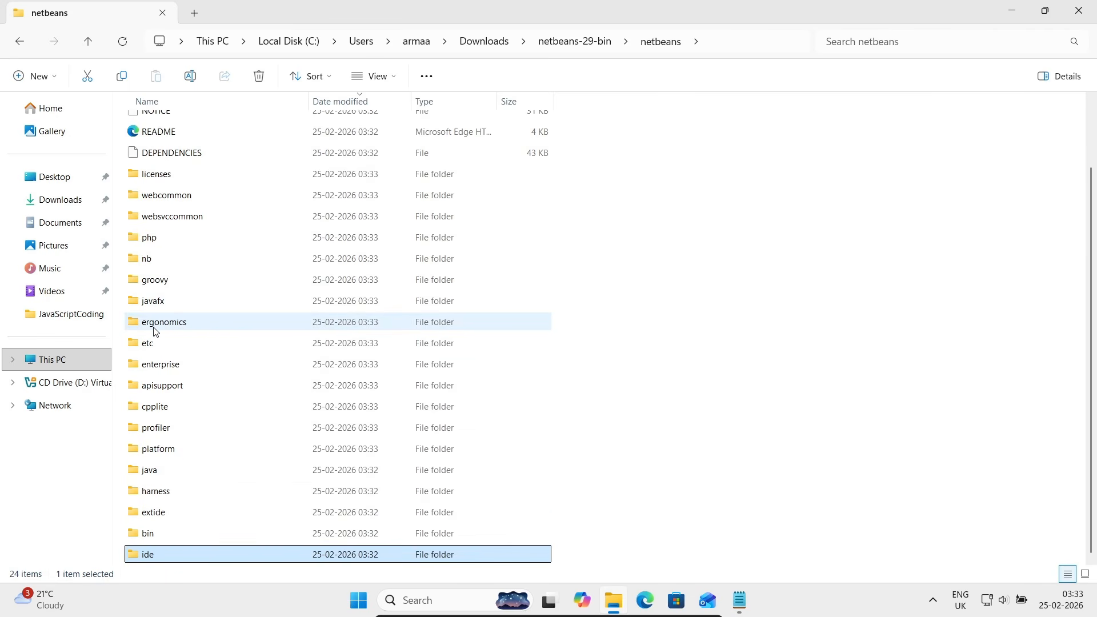
key("Up")
key("Up")
key("Down")
key("Return")
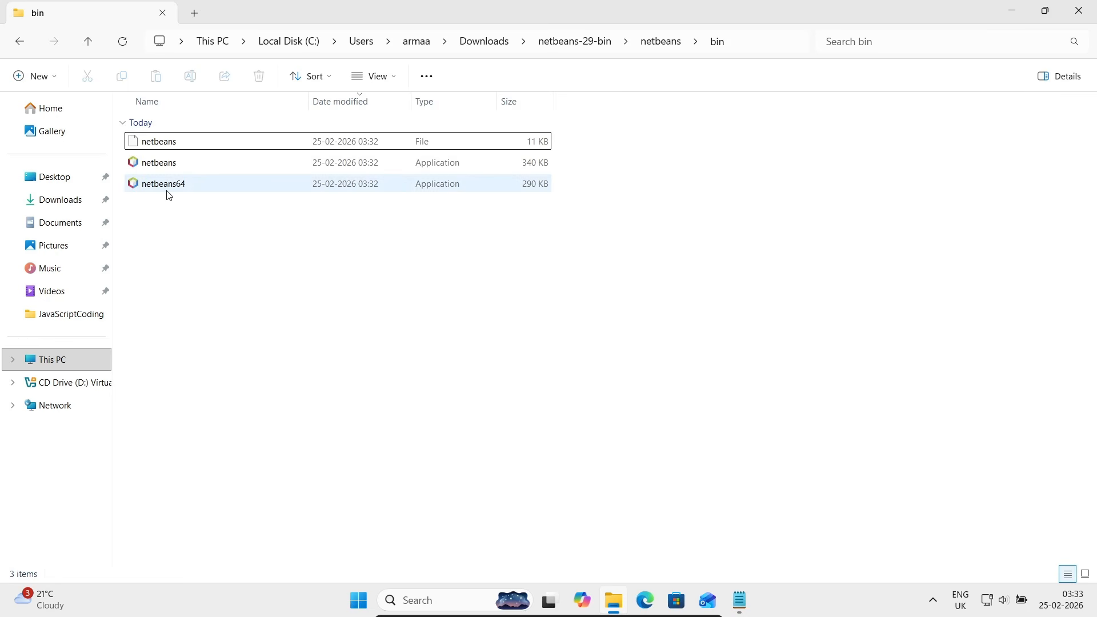
Launch the netbeans application from the bin folder, allowing it to run despite SmartScreen, and maximize the IDE window
mouse_move(169, 195)
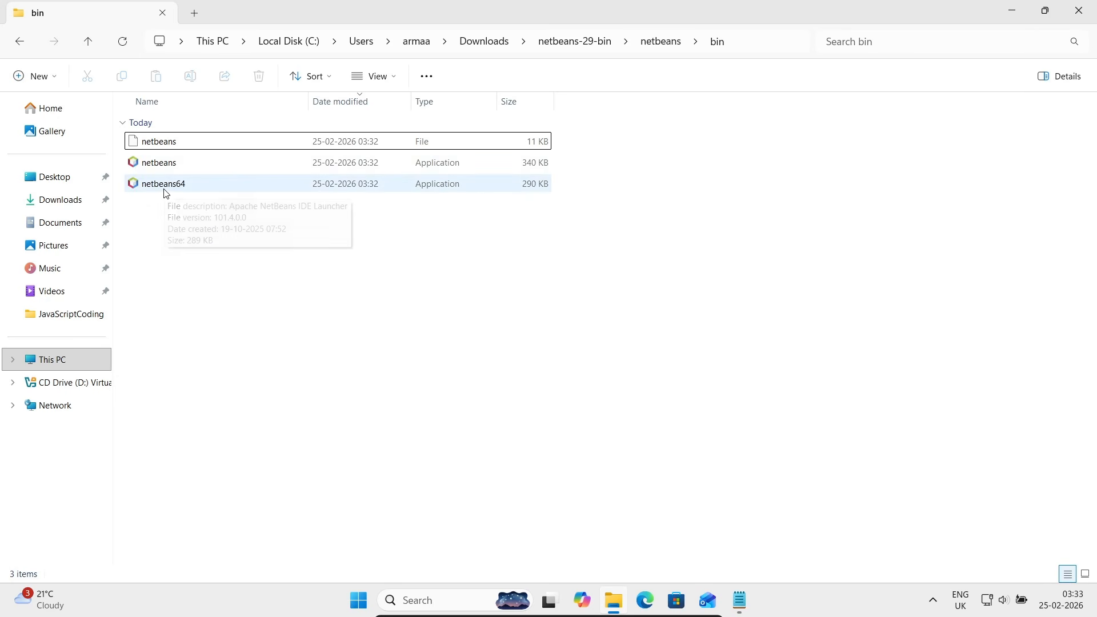
double_click(160, 170)
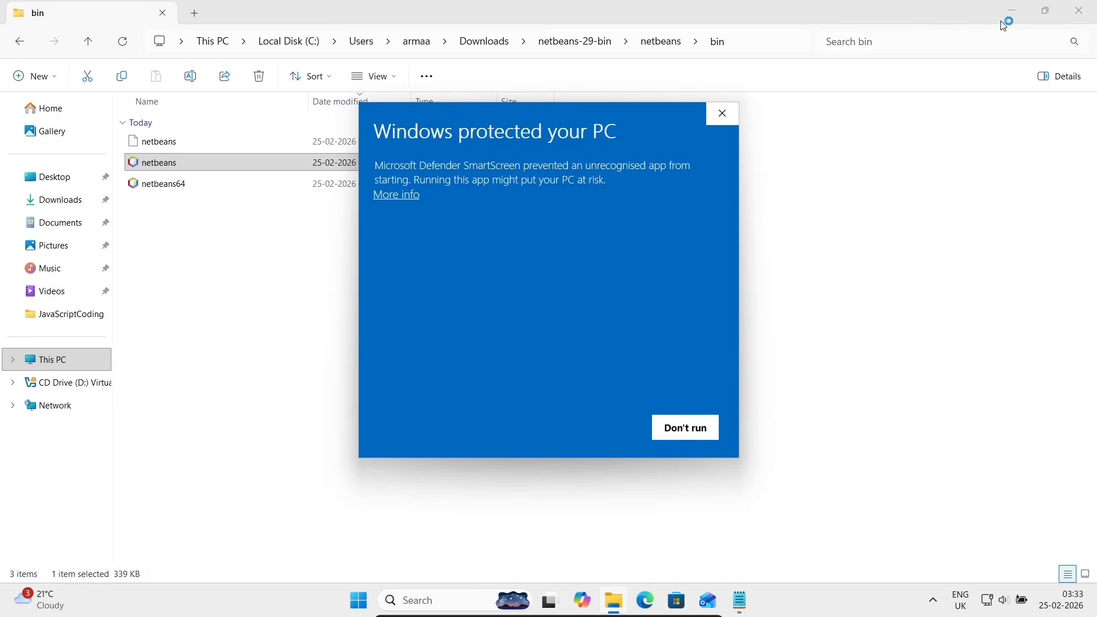
left_click(406, 197)
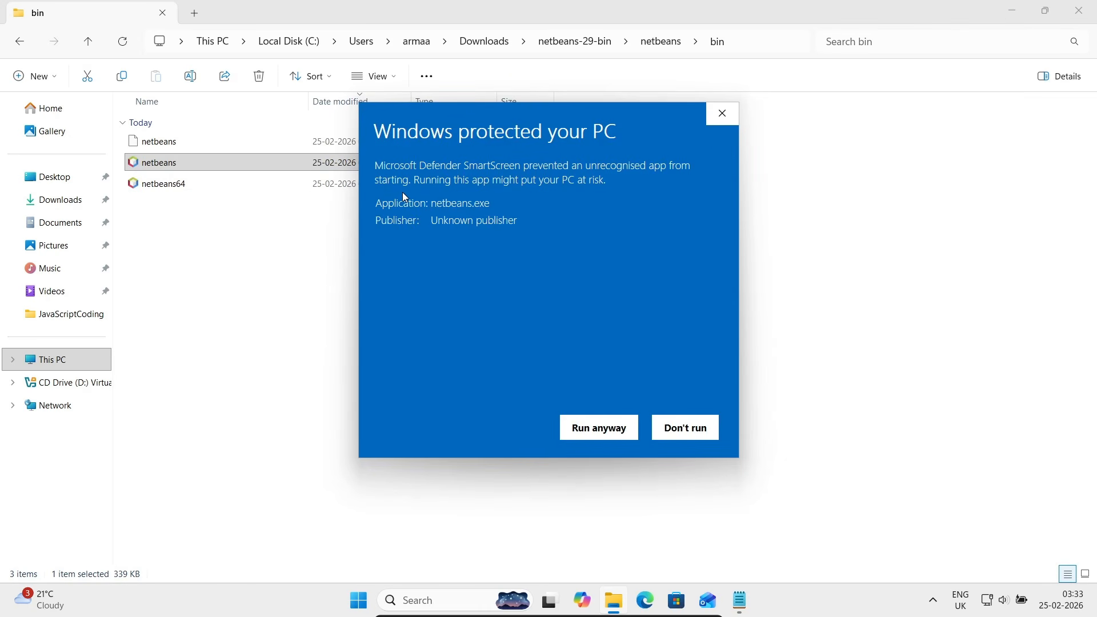
left_click(609, 432)
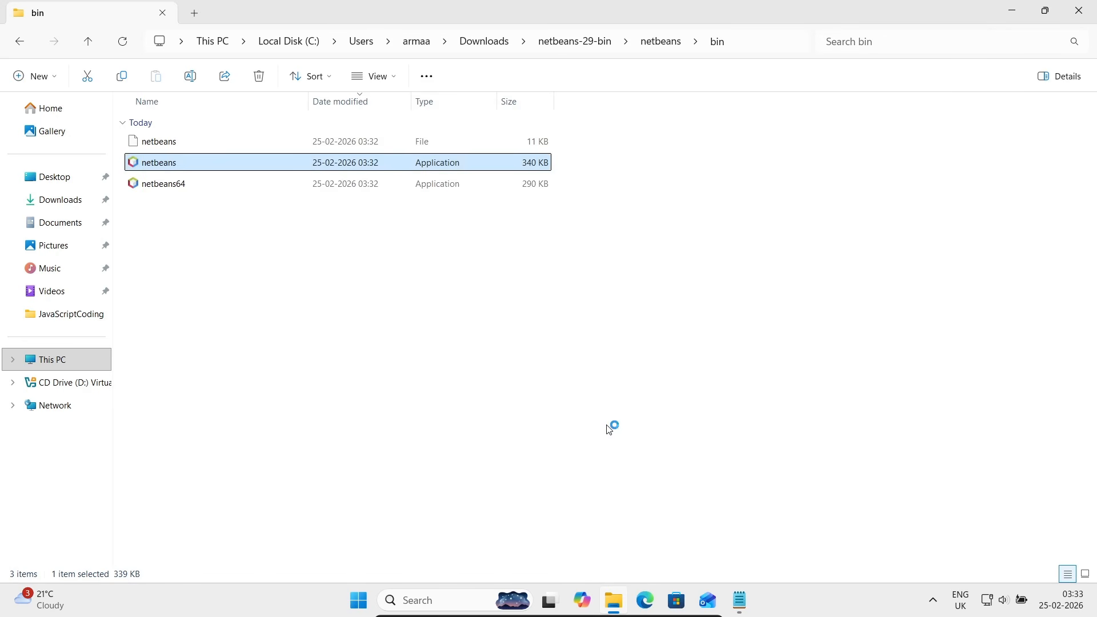
left_click(1011, 10)
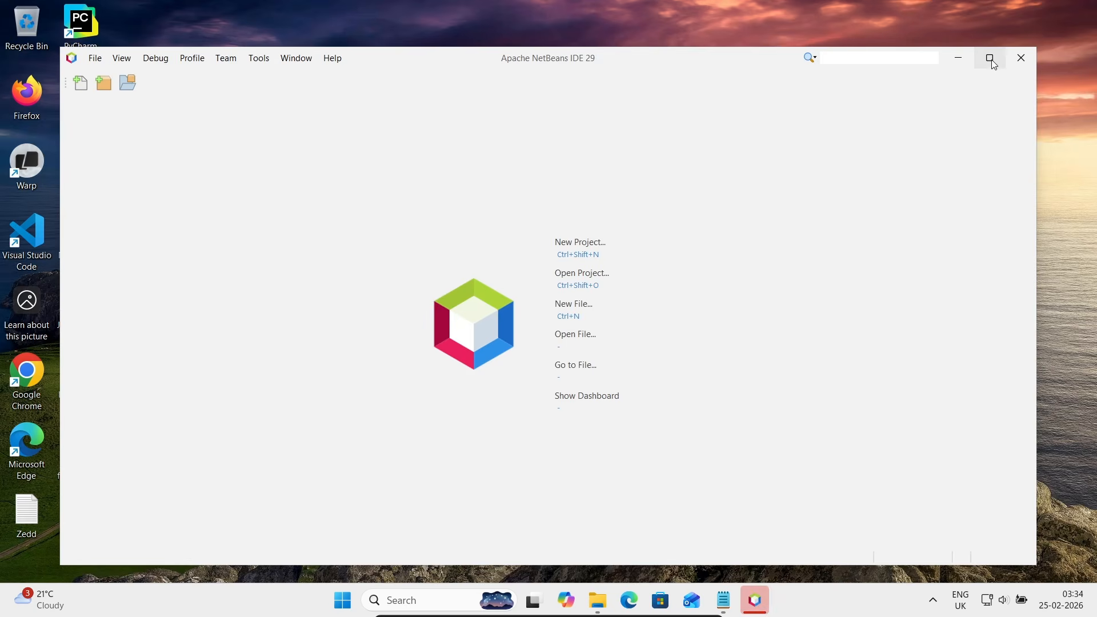
left_click(989, 58)
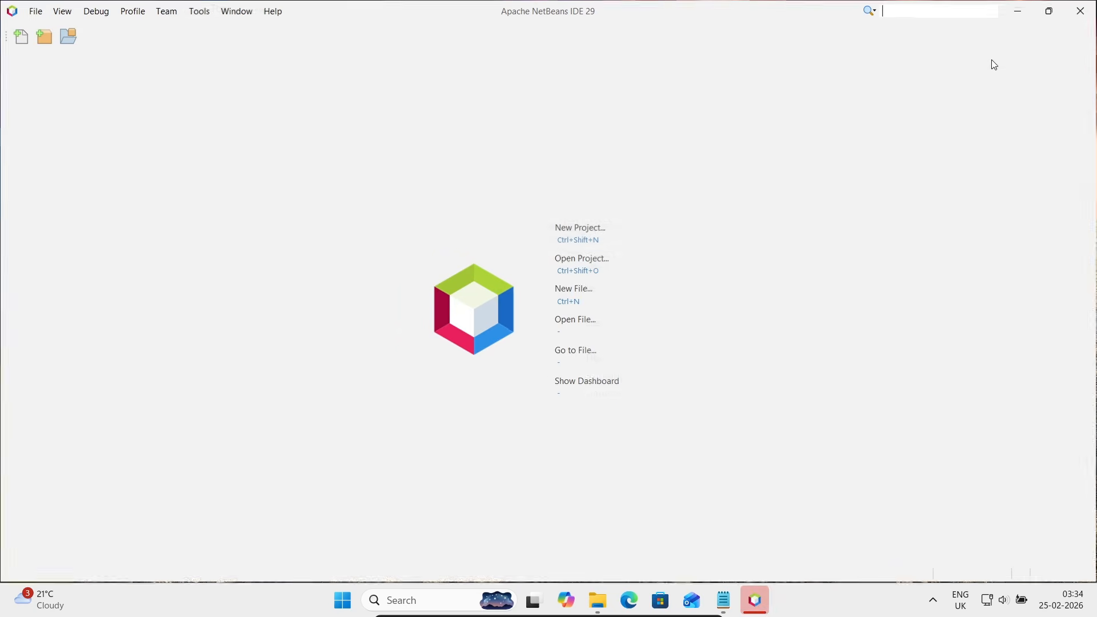
Create a new Java with Maven Java Application project named ProjectX in the default location
left_click(49, 38)
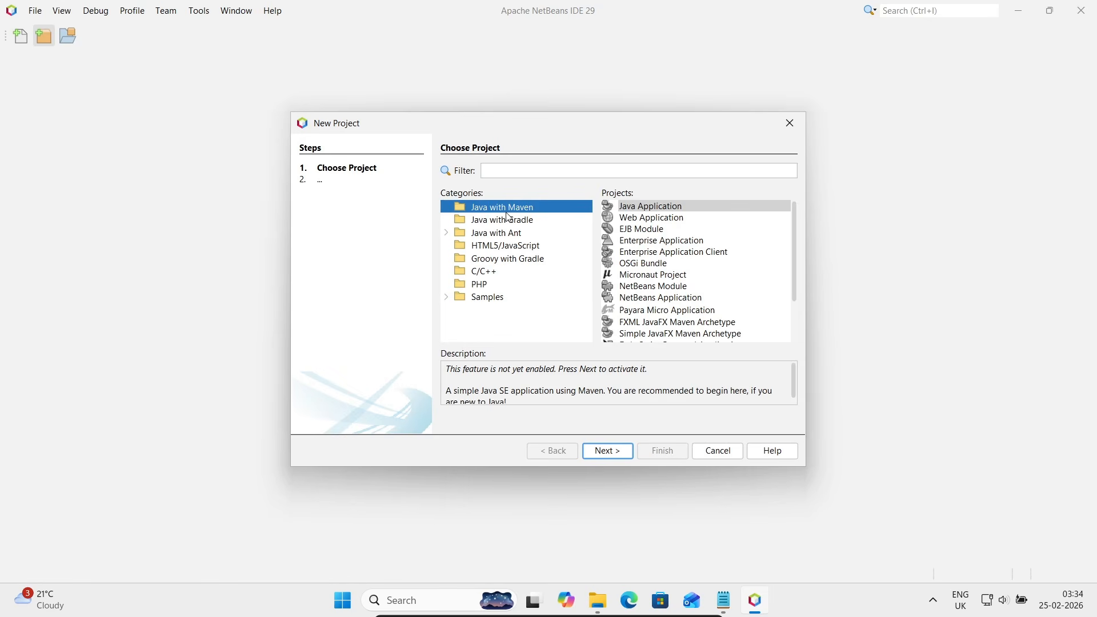
left_click(608, 451)
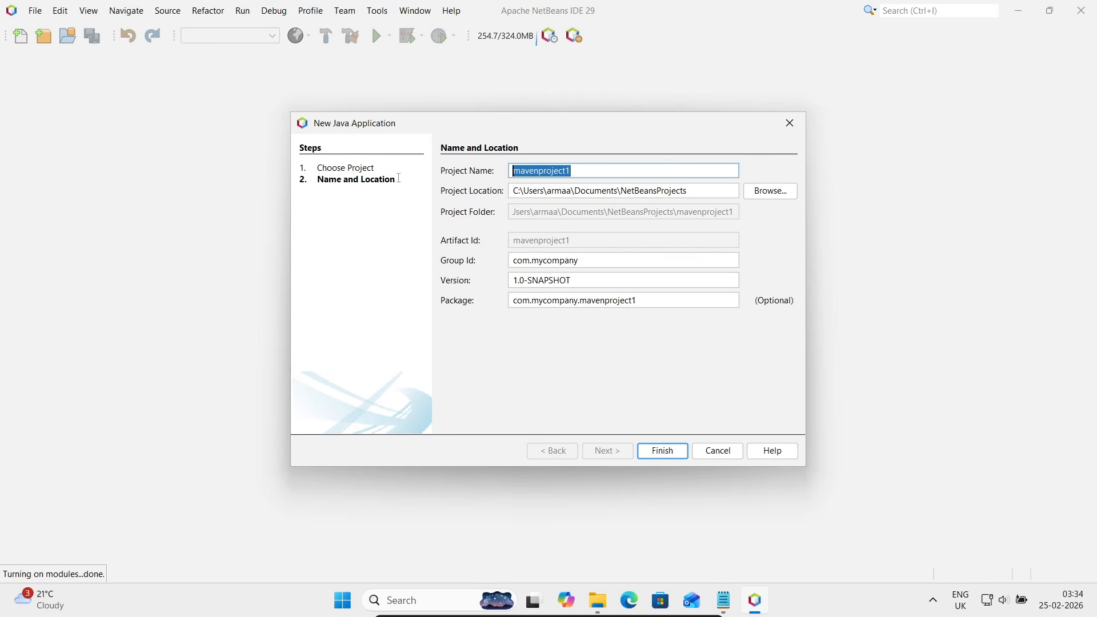
type("Proj")
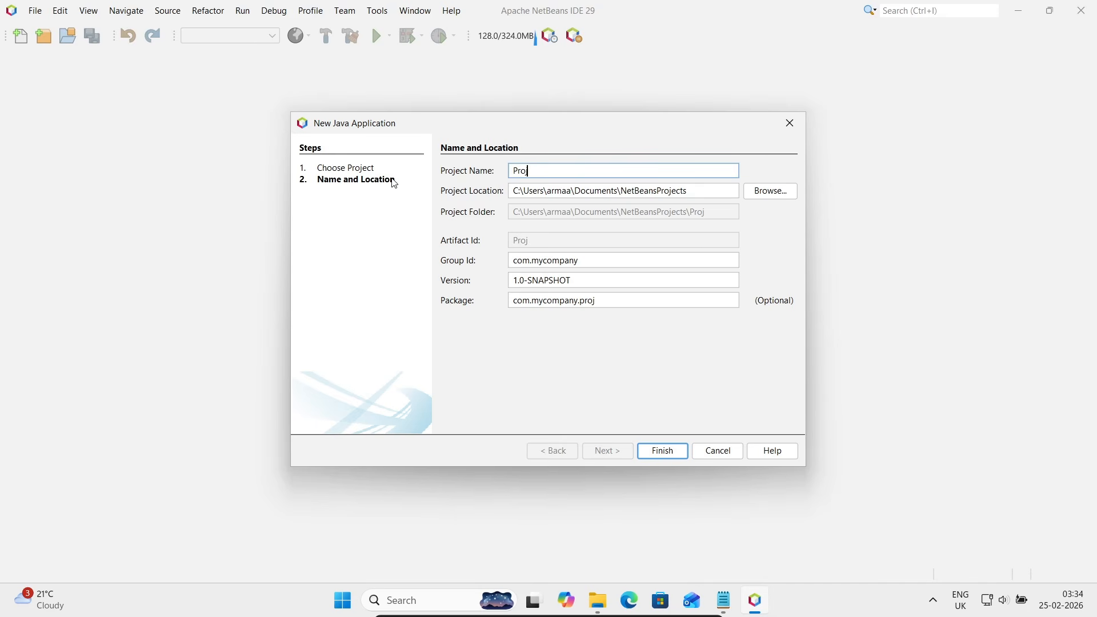
type("ect")
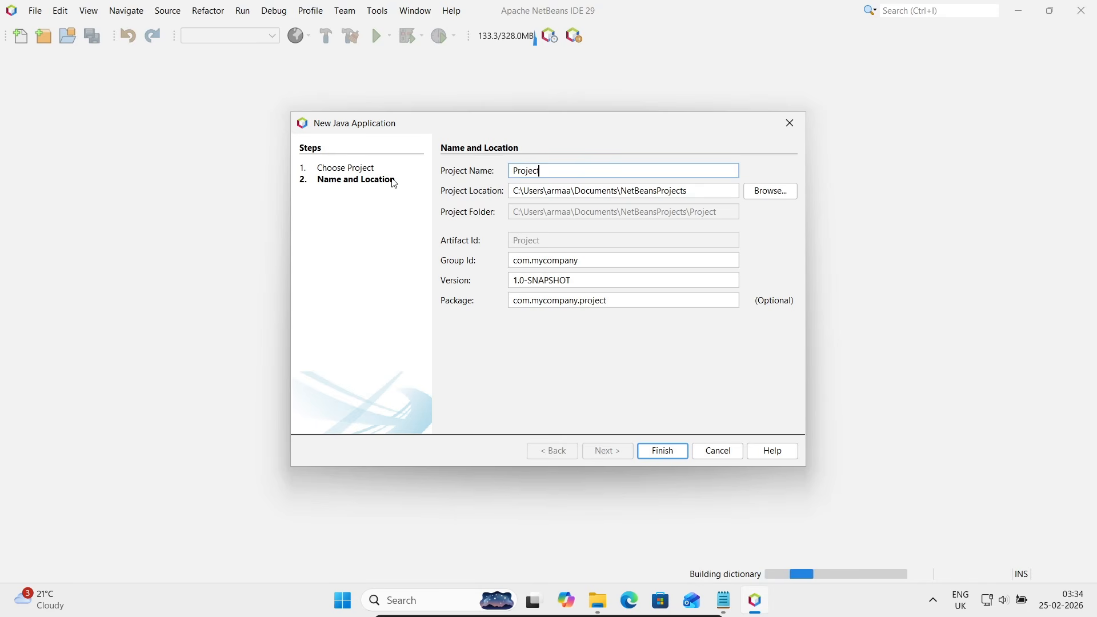
type("X")
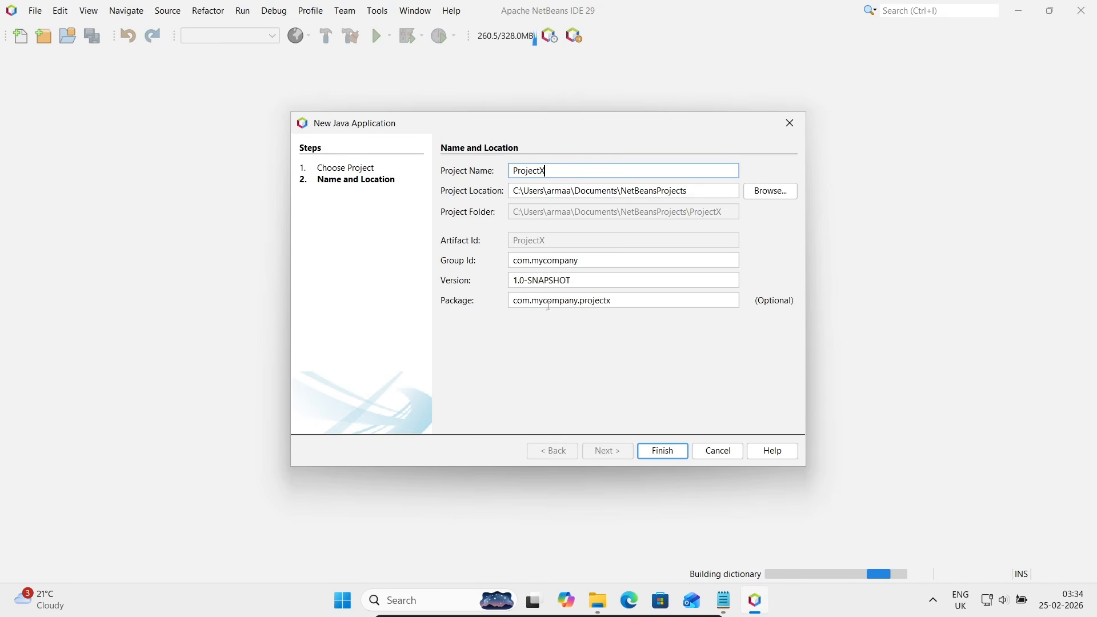
left_click(651, 451)
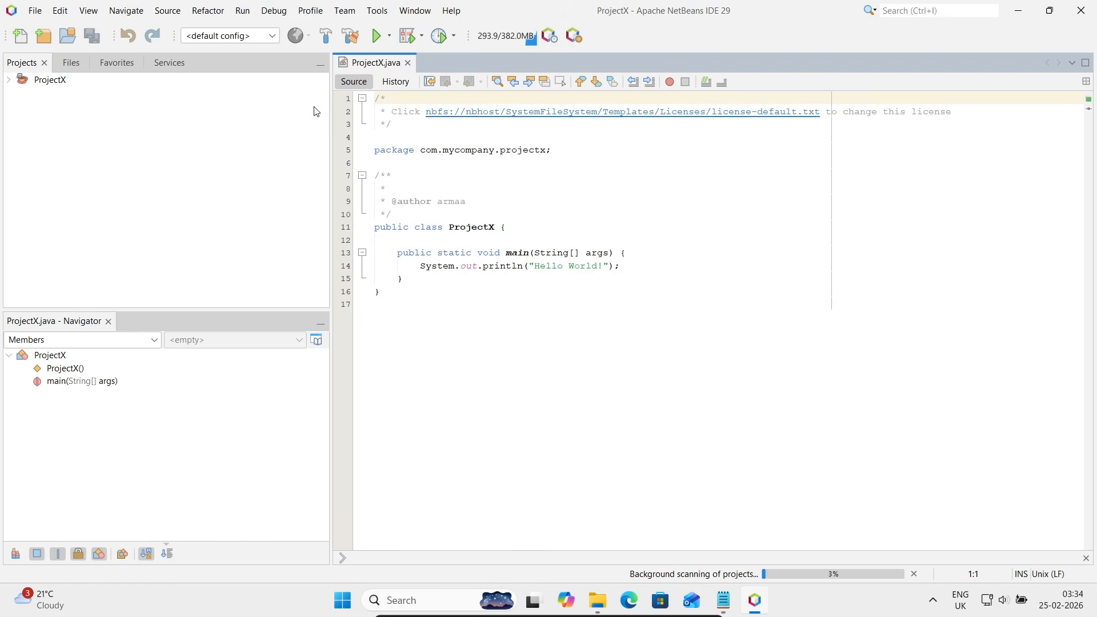
Delete the license comment and the author comment block from ProjectX.java, along with the leftover empty lines
left_click_drag(386, 122, 372, 96)
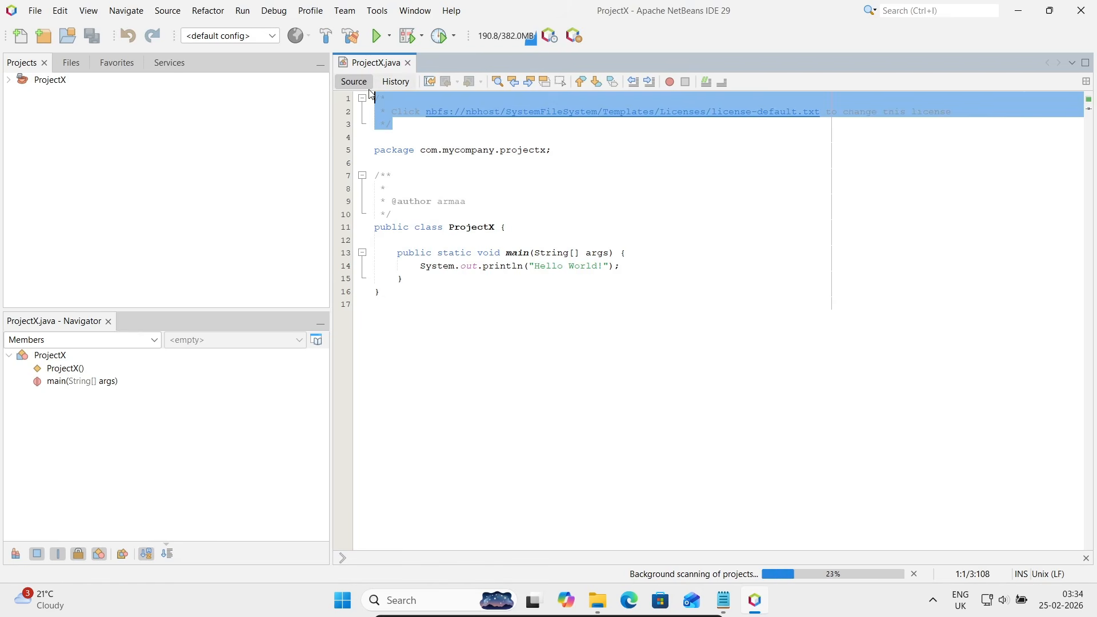
key("BackSpace")
key("Delete")
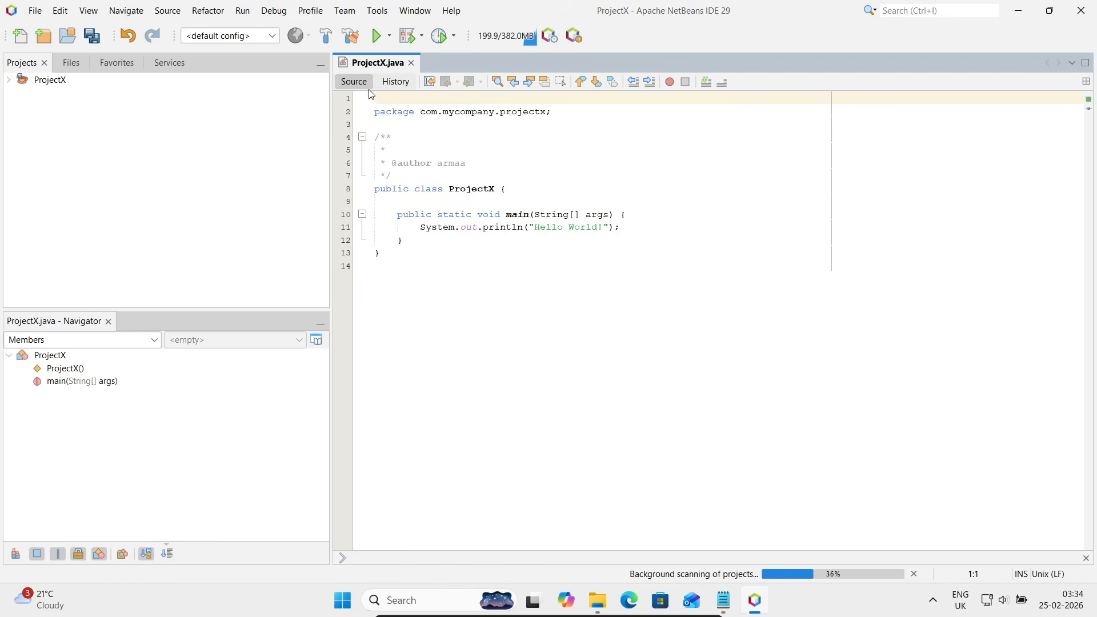
left_click_drag(402, 177, 369, 140)
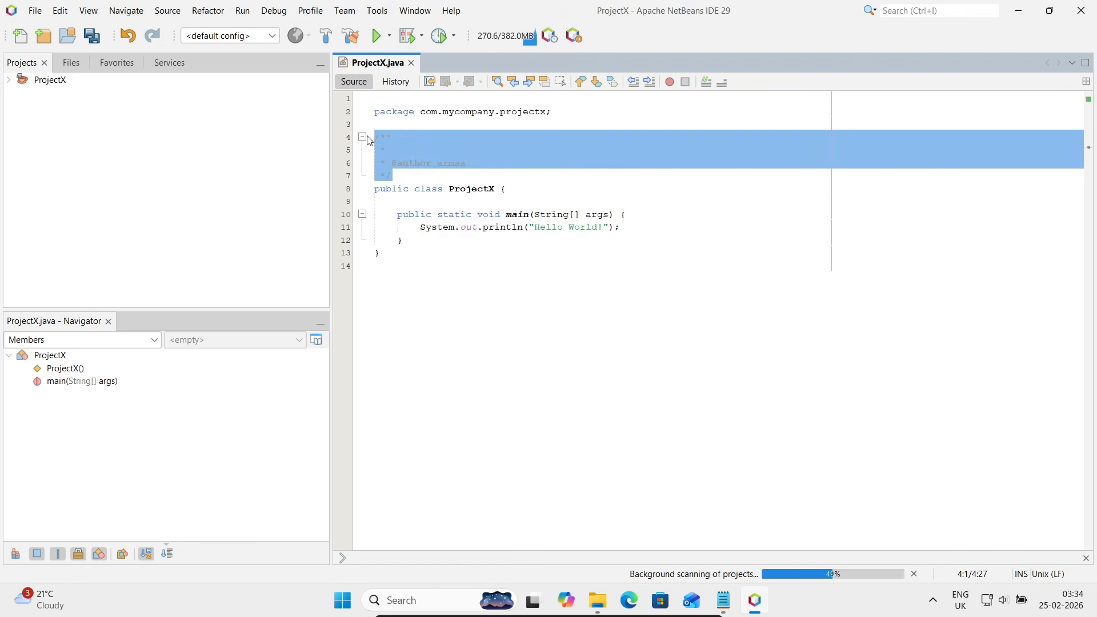
key("BackSpace")
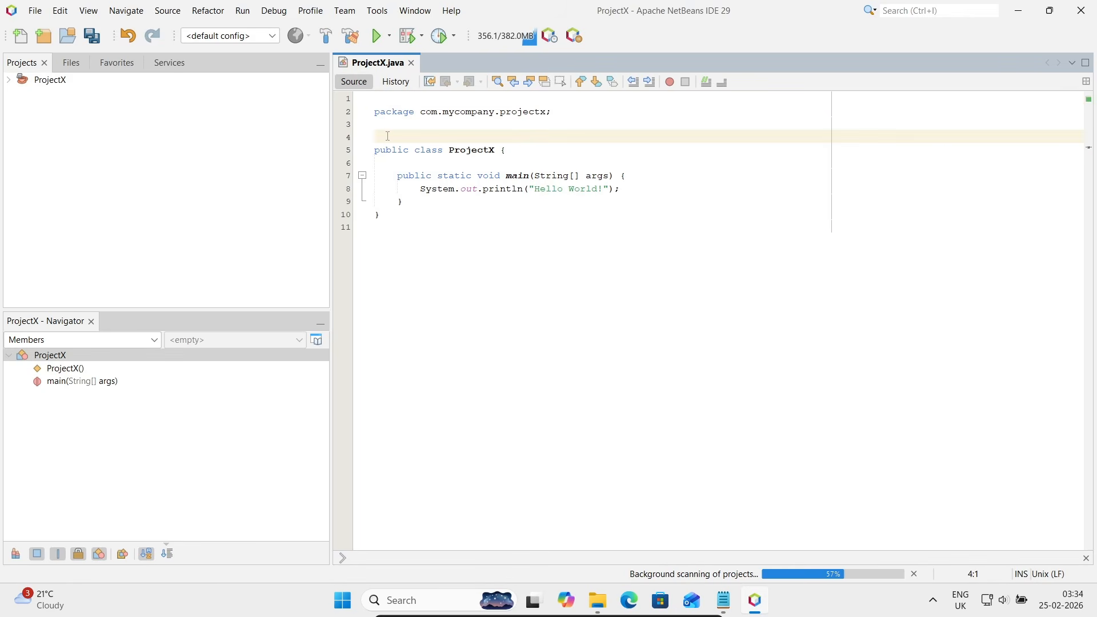
key("Delete")
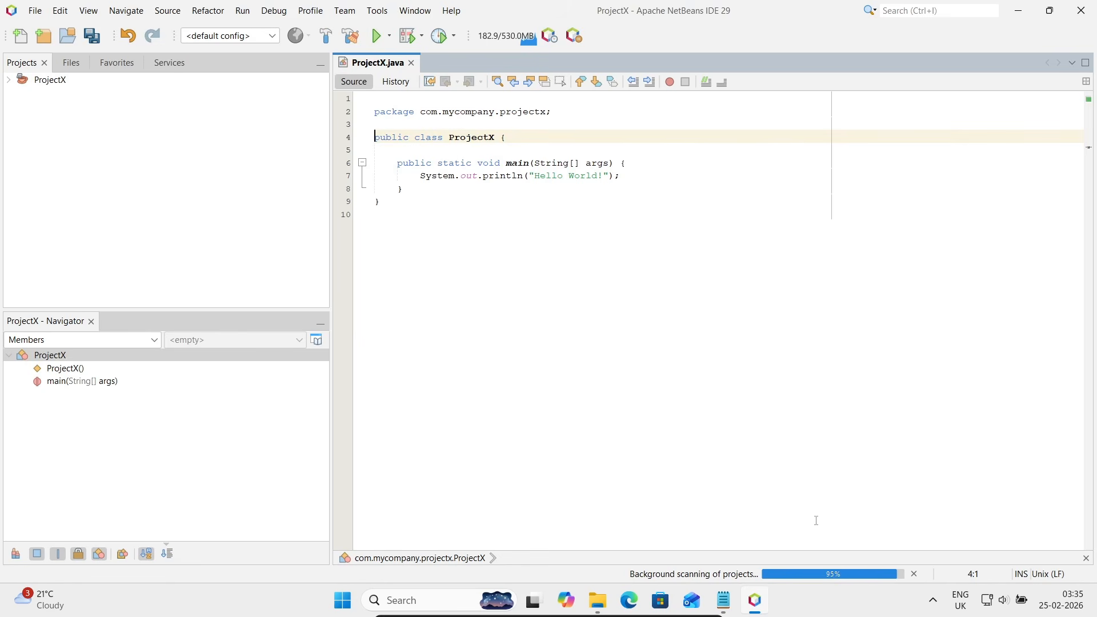
Expand the ProjectX project tree and run the ProjectX.java file
left_click(12, 84)
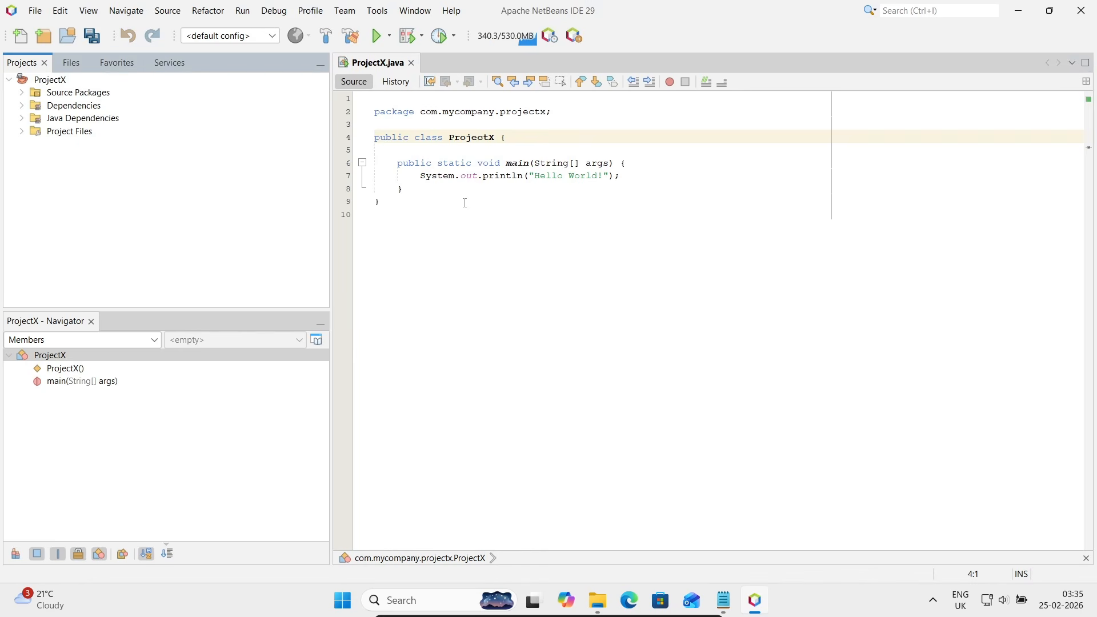
left_click(525, 227)
right_click(524, 229)
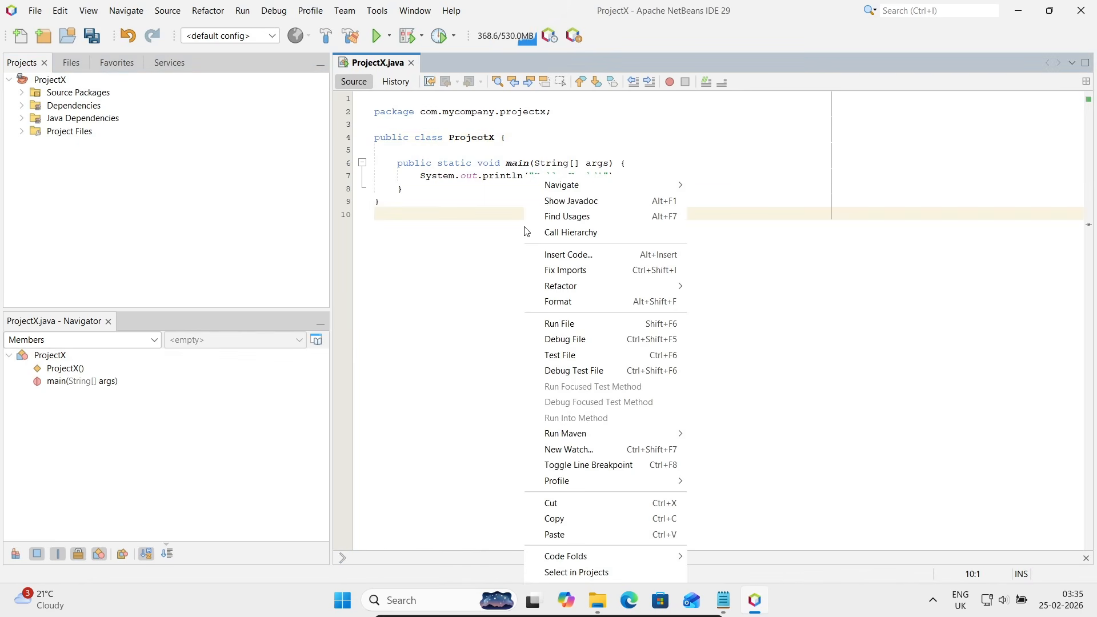
left_click(563, 323)
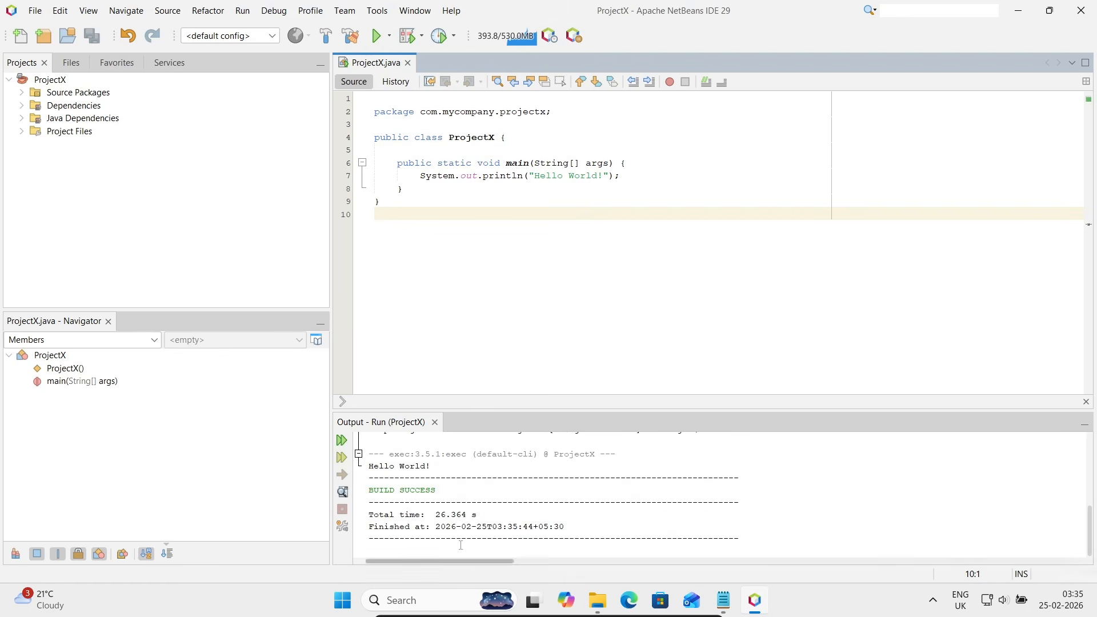
Append twelve dots to the printed "Hello World!" string in ProjectX.java, then save and rerun the file
left_click(605, 171)
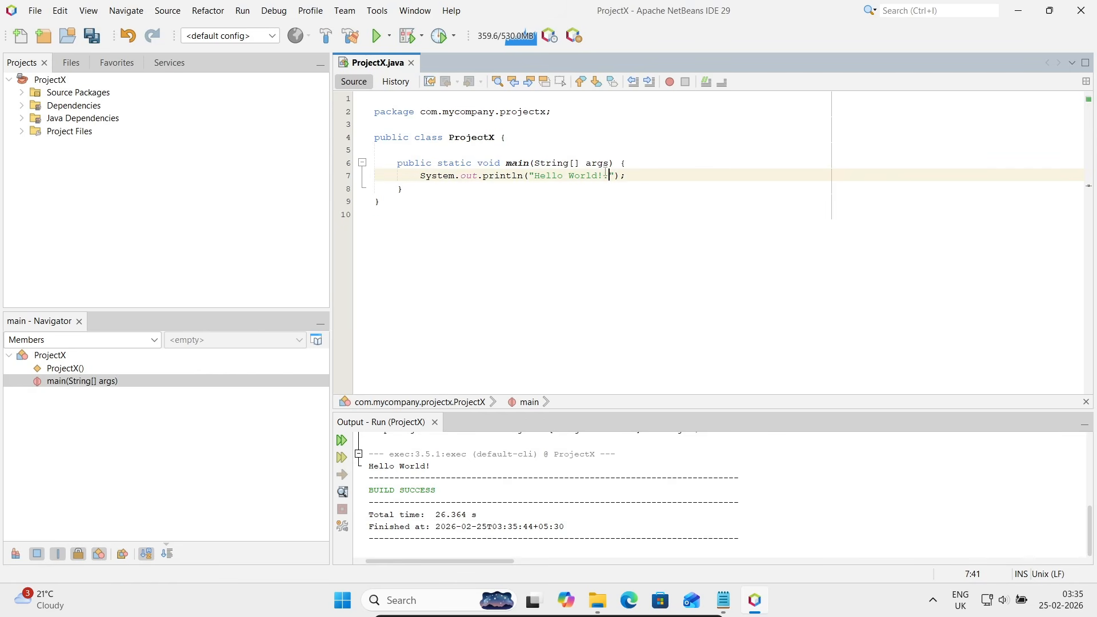
type("............")
key("ctrl+s")
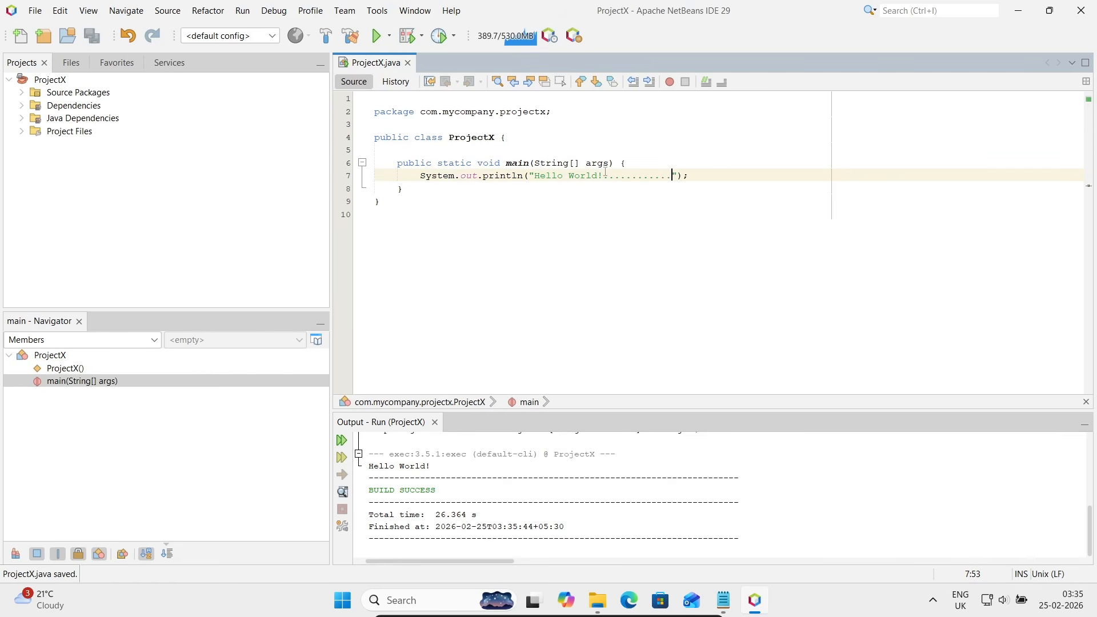
right_click(575, 176)
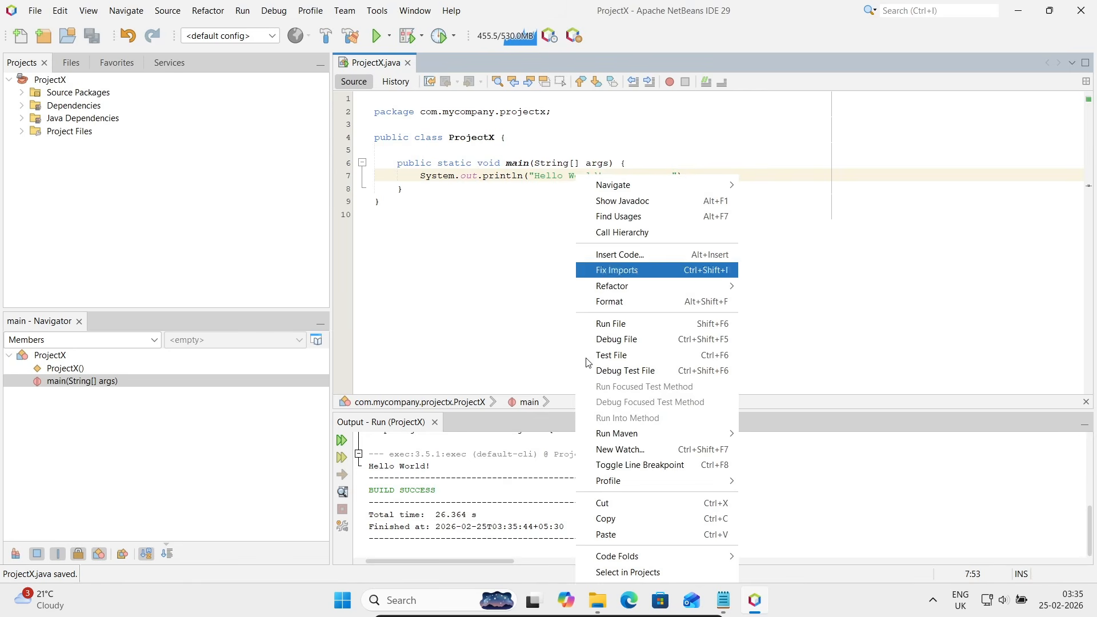
left_click(608, 325)
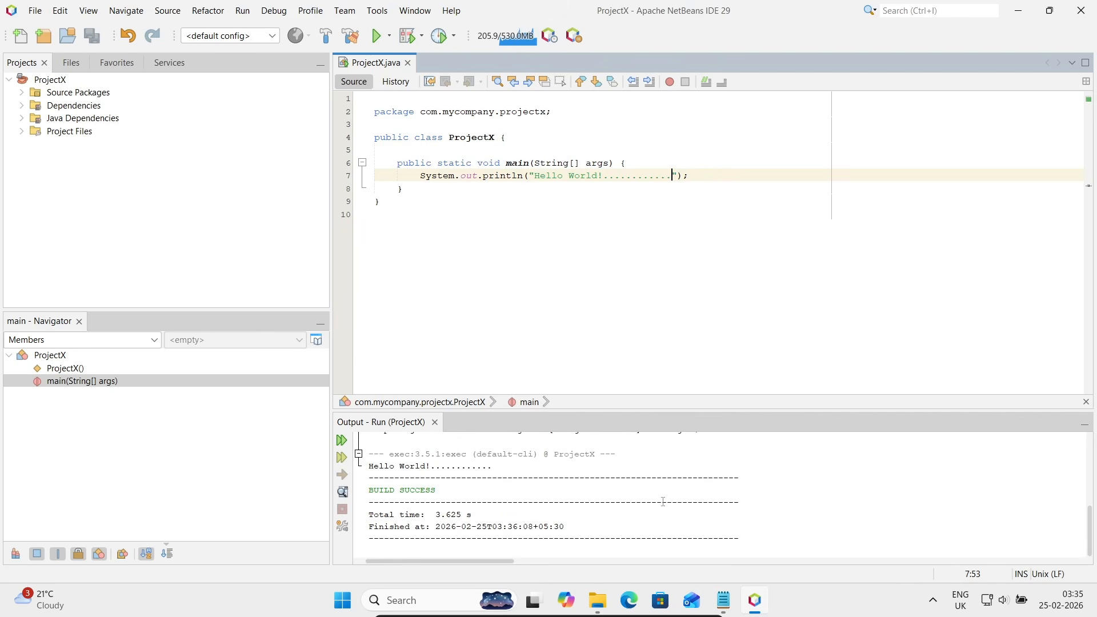
Switch to the Zedd.txt note in Notepad
left_click(723, 599)
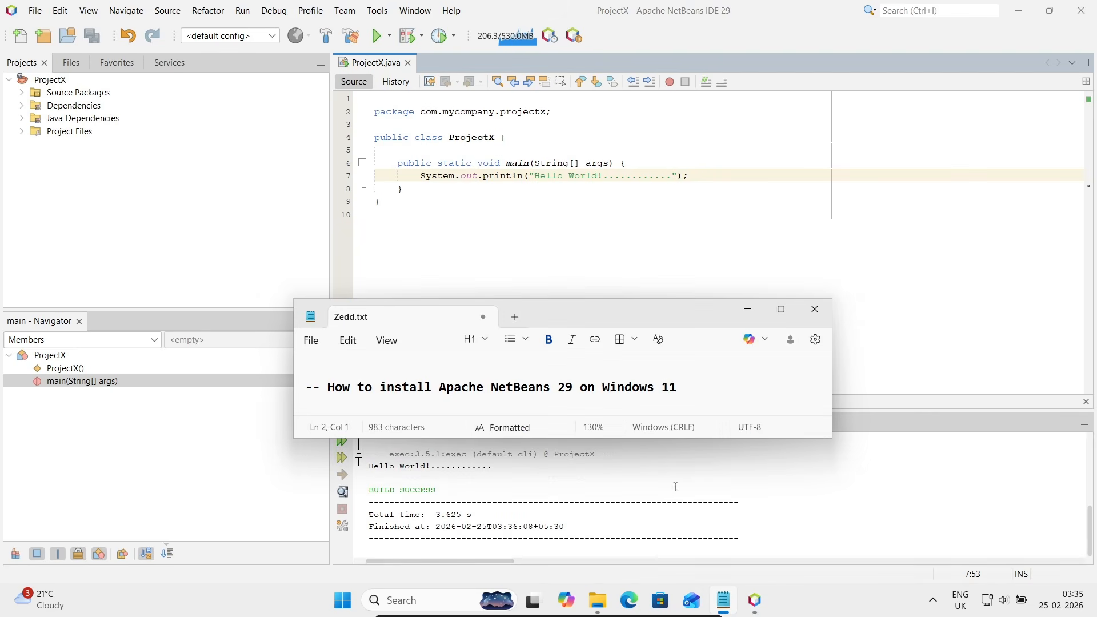